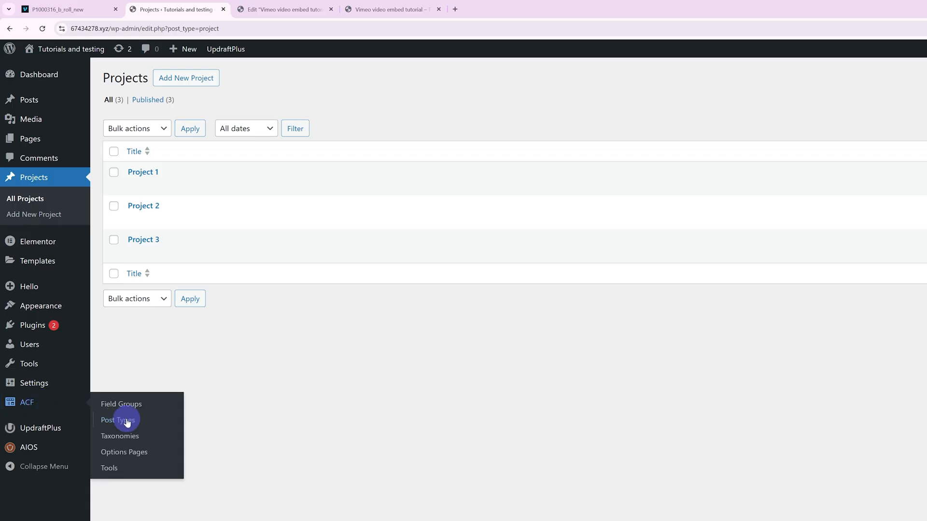
Create a new ACF field group and title it Project Data
{"action": "left_click", "coordinate": [129, 422]}
{"action": "left_click", "coordinate": [114, 404]}
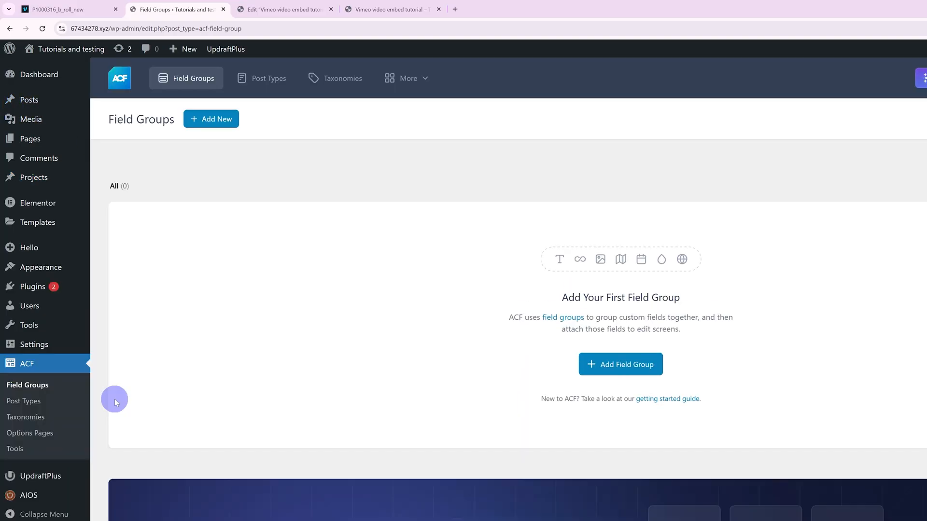
{"action": "left_click", "coordinate": [612, 364]}
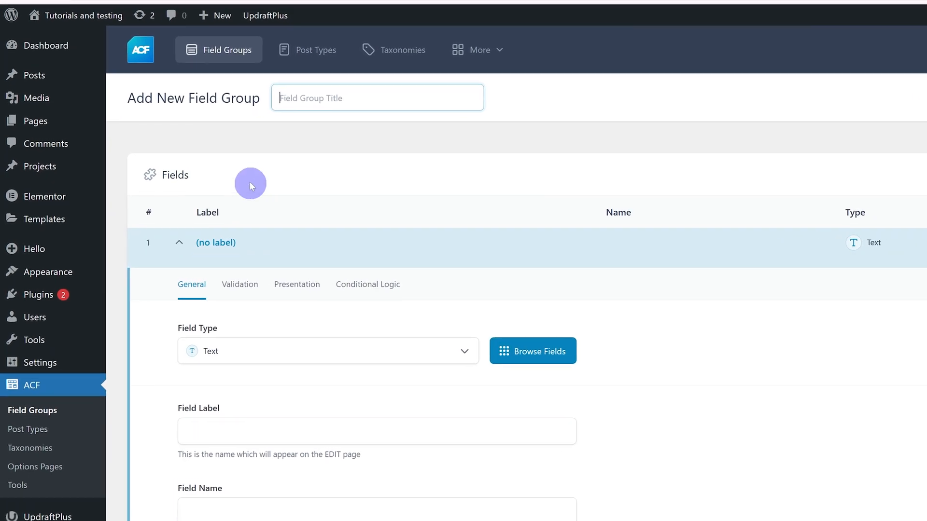
{"action": "left_click", "coordinate": [335, 94]}
{"action": "type", "text": "Project Data"}
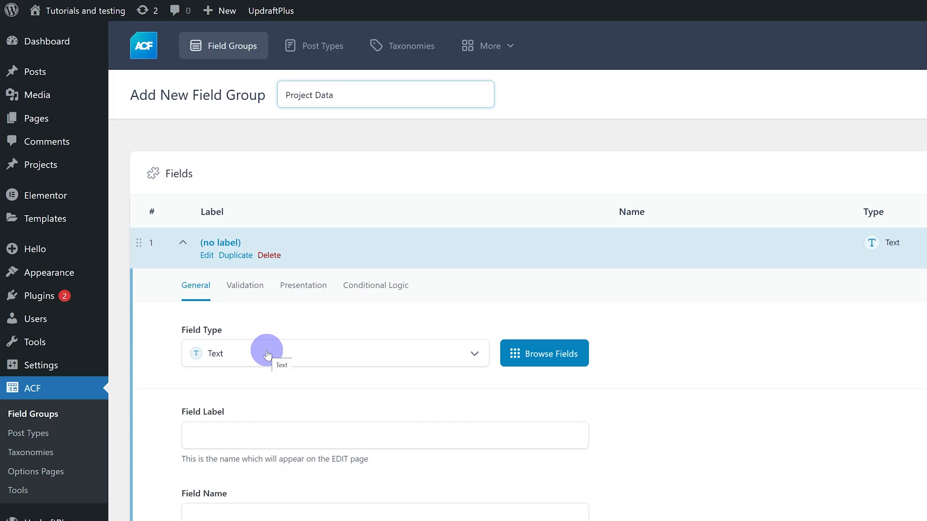
{"action": "scroll", "coordinate": [266, 355], "scroll_direction": "down", "scroll_amount": 5}
Add a Text field labelled Video embed code, auto-named video_embed_code
{"action": "left_click", "coordinate": [265, 142]}
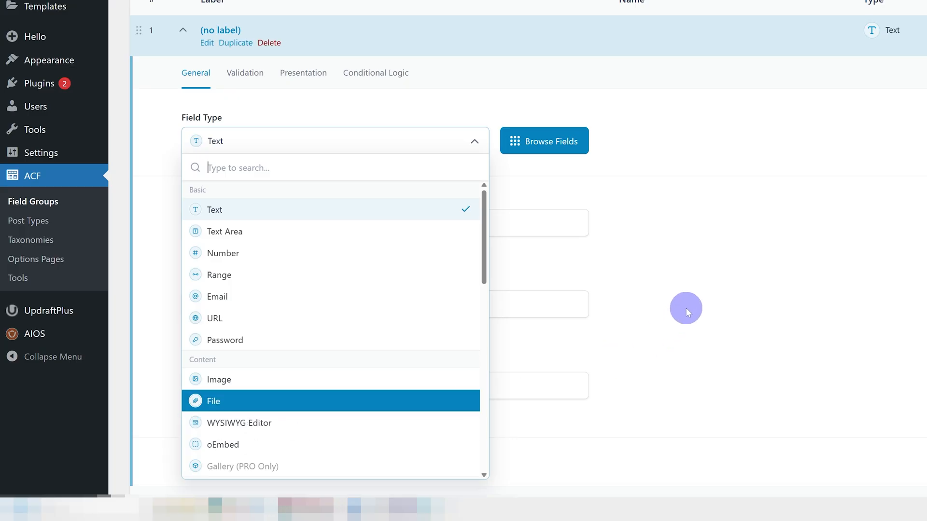
{"action": "left_click", "coordinate": [686, 307]}
{"action": "left_click", "coordinate": [409, 234]}
{"action": "type", "text": "Video embed code"}
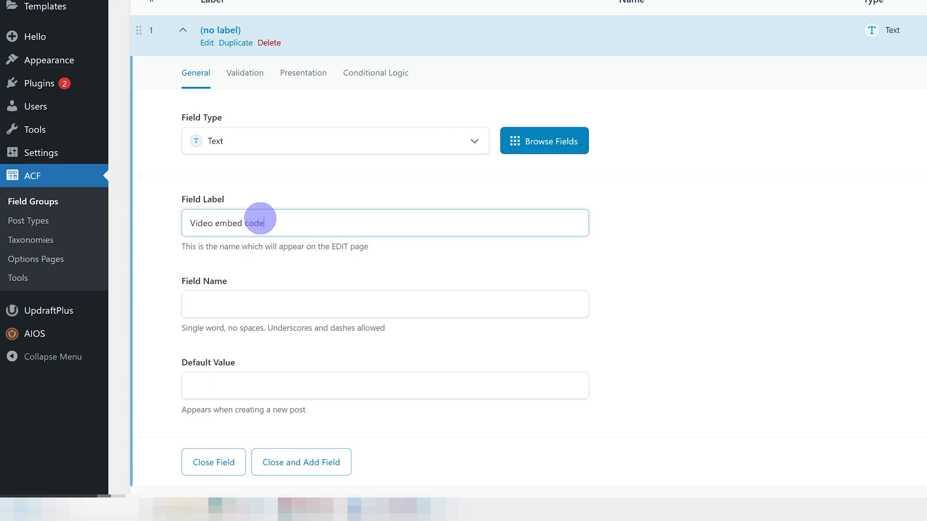
{"action": "key", "text": "Tab"}
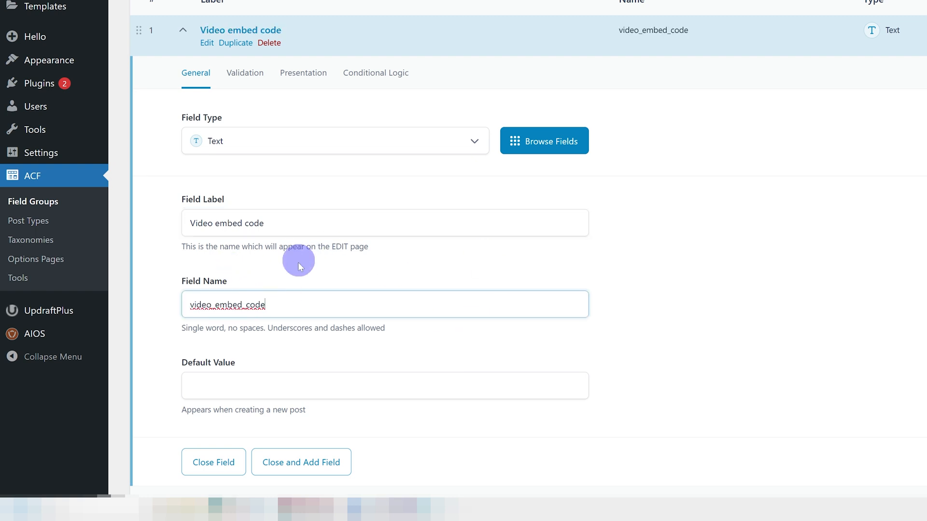
{"action": "scroll", "coordinate": [664, 144], "scroll_direction": "down", "scroll_amount": 4}
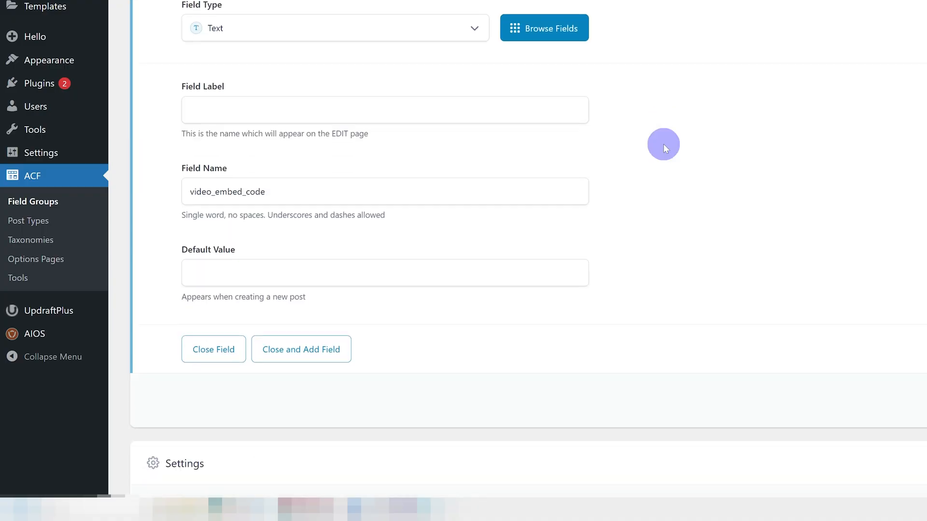
{"action": "scroll", "coordinate": [667, 143], "scroll_direction": "down", "scroll_amount": 1}
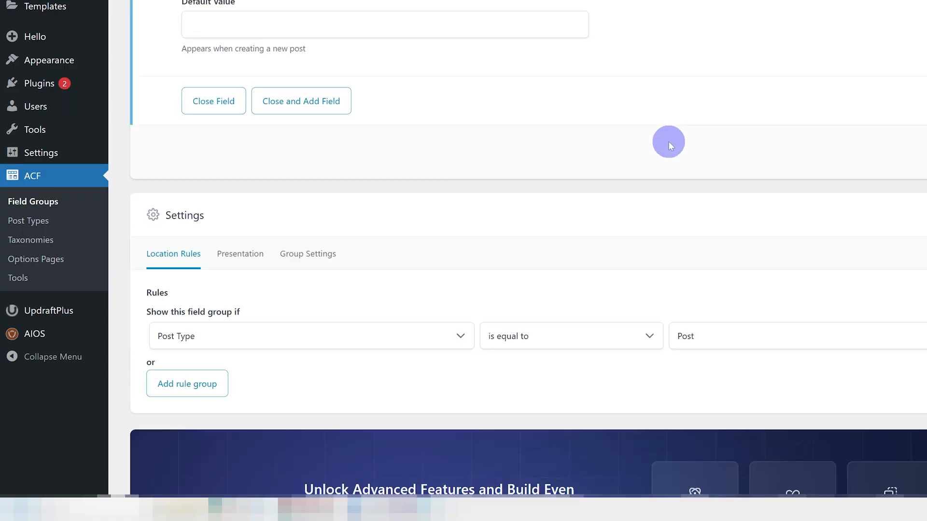
{"action": "scroll", "coordinate": [669, 141], "scroll_direction": "down", "scroll_amount": 1}
{"action": "scroll", "coordinate": [670, 140], "scroll_direction": "down", "scroll_amount": 1}
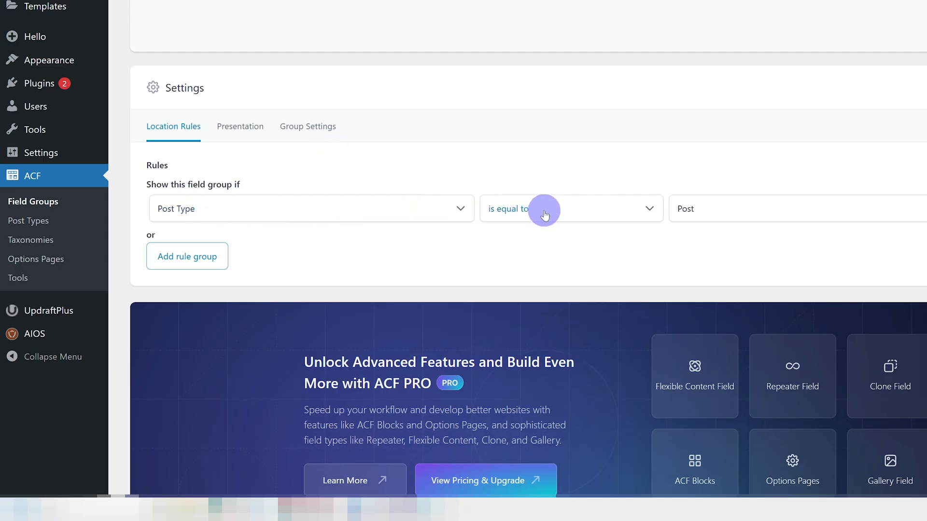
Set the location rule to Post Type is equal to Project and publish the group
{"action": "left_click", "coordinate": [757, 209]}
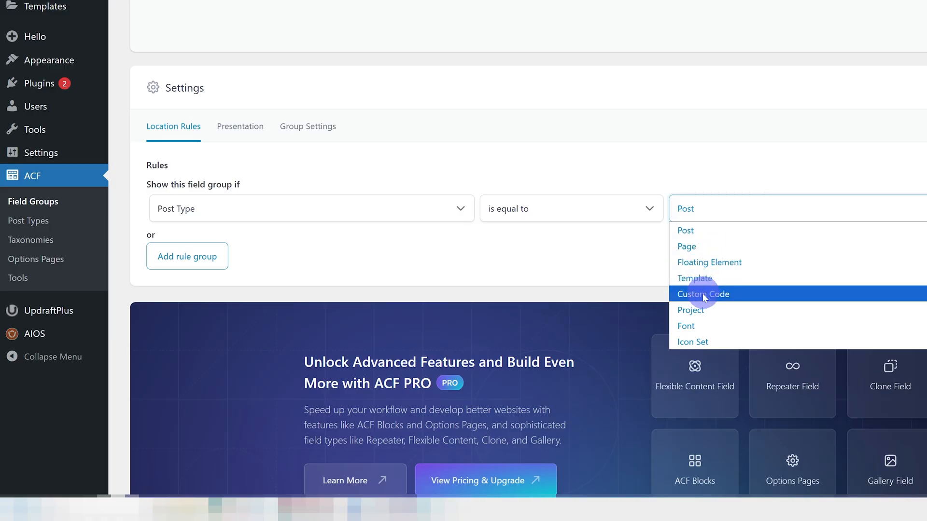
{"action": "left_click", "coordinate": [699, 313]}
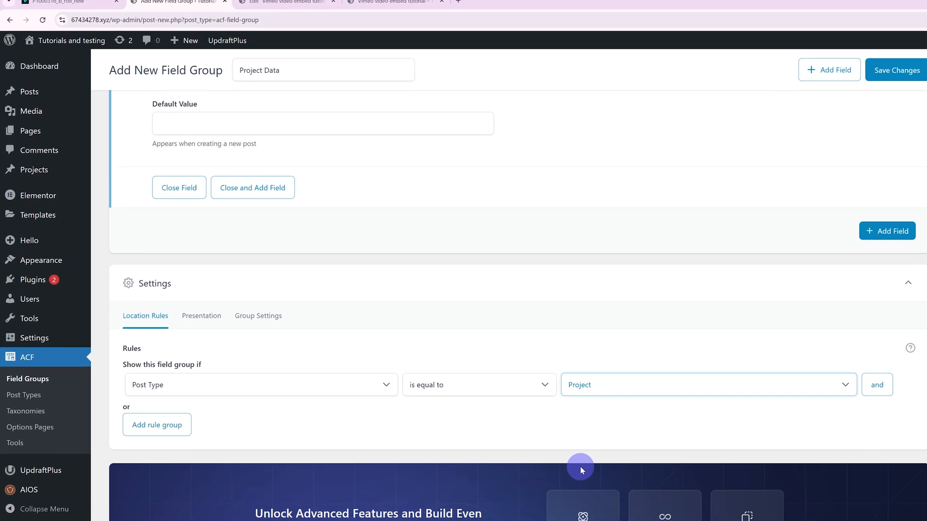
{"action": "left_click", "coordinate": [898, 81]}
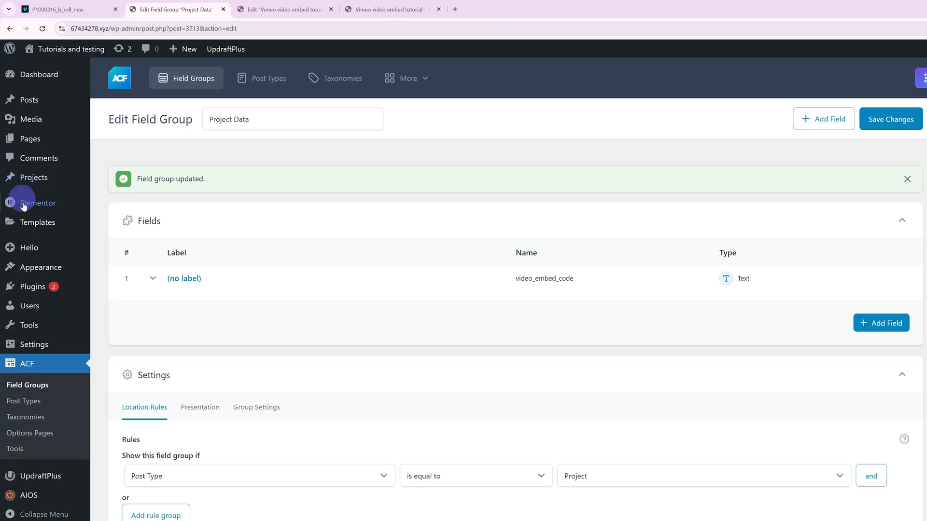
Go to the Projects list, then switch over to the Vimeo tab
{"action": "left_click", "coordinate": [38, 184]}
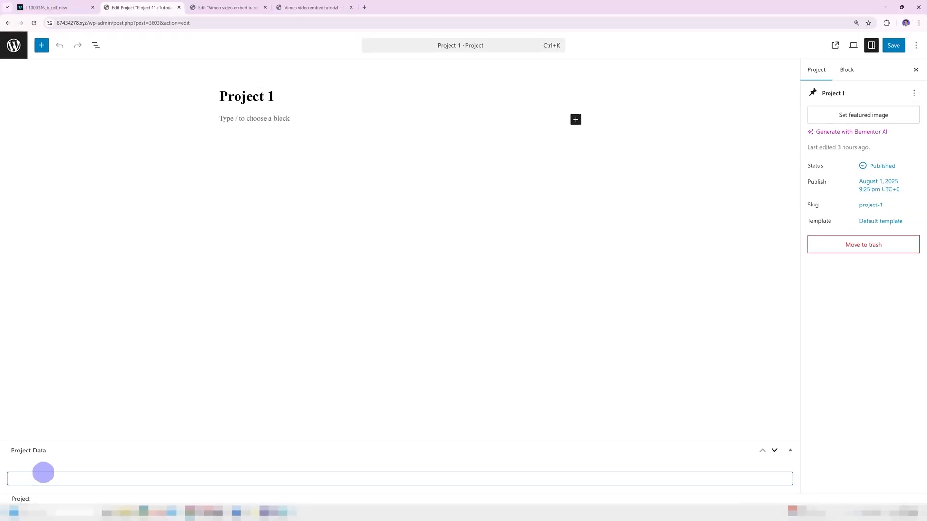
{"action": "left_click", "coordinate": [45, 4]}
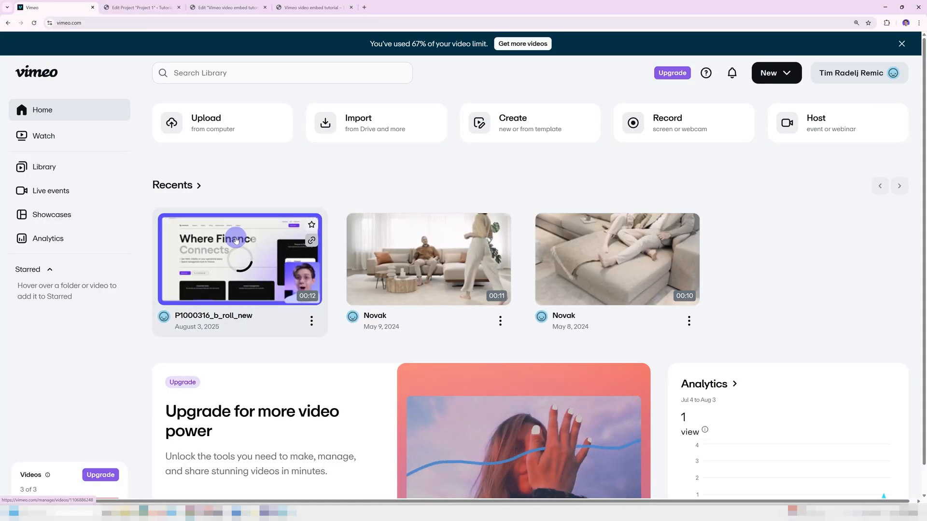
Copy the embed code of the P1000316_b_roll_new video and return to WordPress
{"action": "left_click", "coordinate": [236, 240]}
{"action": "left_click", "coordinate": [734, 84]}
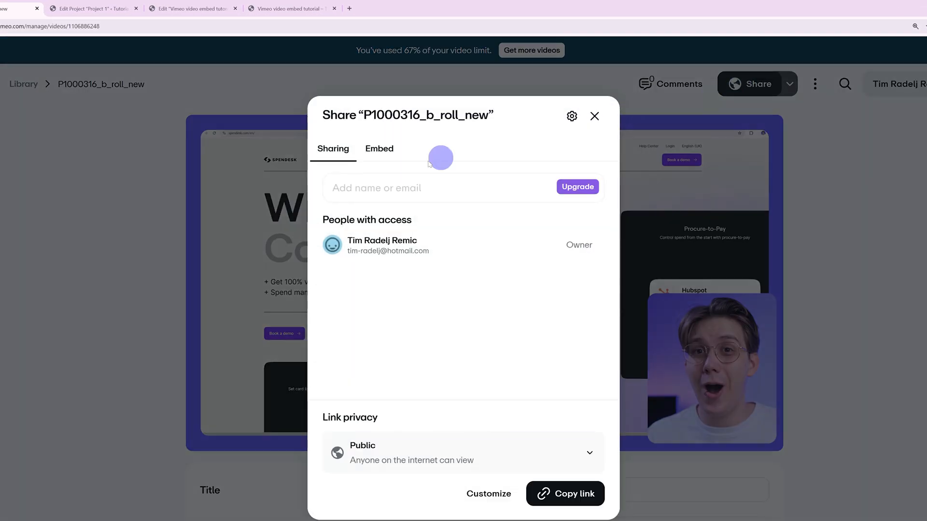
{"action": "left_click", "coordinate": [390, 150]}
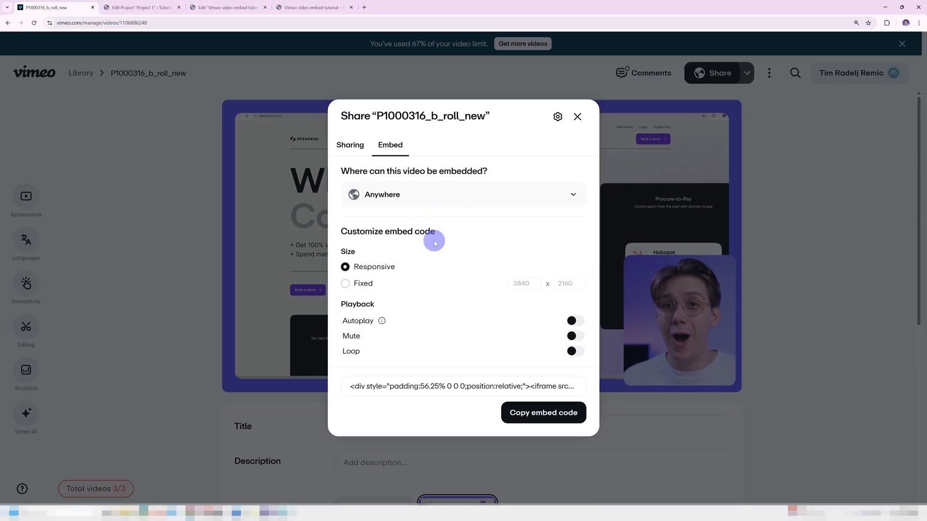
{"action": "left_click", "coordinate": [529, 416]}
{"action": "left_click", "coordinate": [150, 6]}
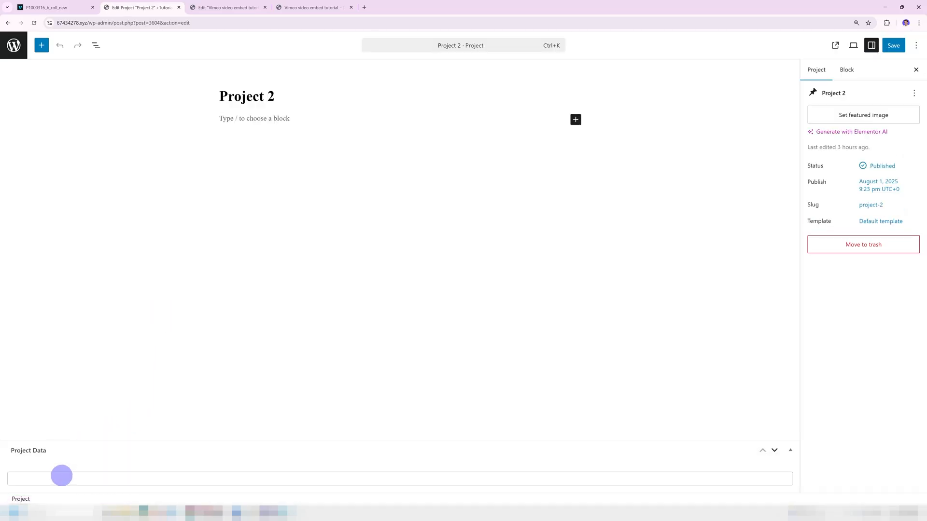
Paste the Vimeo embed code into Project Data, save the project, and head to the theme file editor
{"action": "key", "text": "ctrl+v"}
{"action": "left_click", "coordinate": [890, 47]}
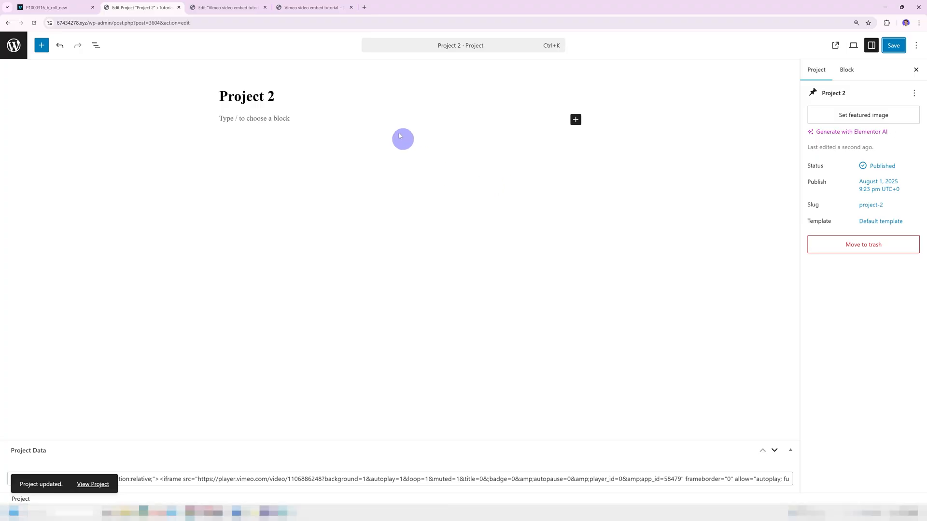
{"action": "left_click", "coordinate": [14, 45]}
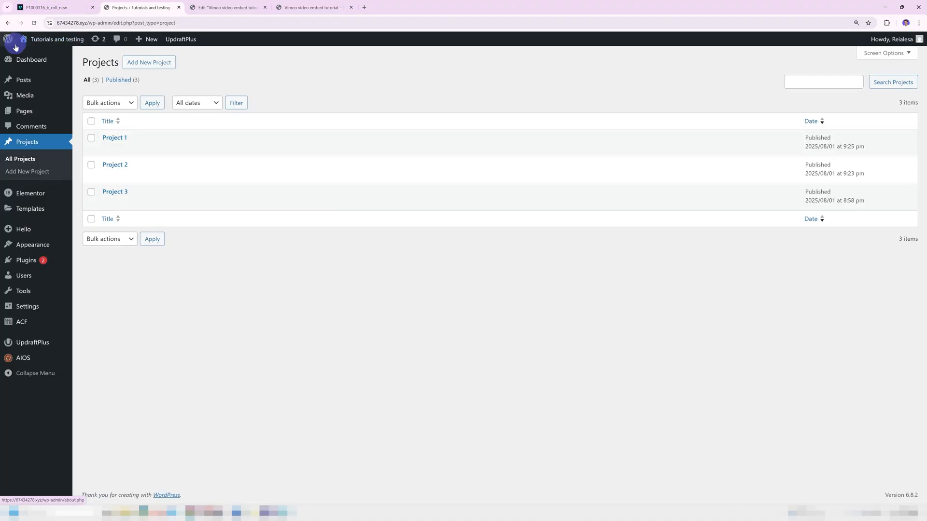
{"action": "mouse_move", "coordinate": [49, 237]}
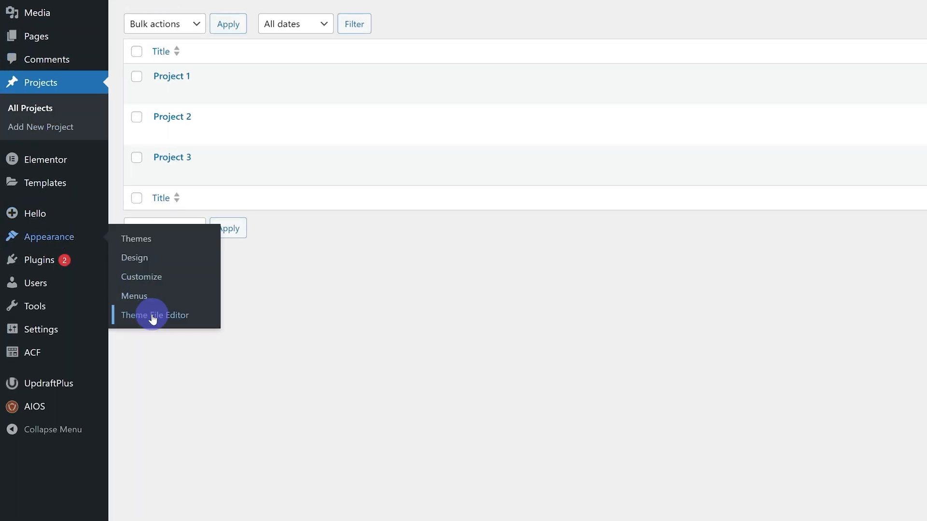
{"action": "left_click", "coordinate": [152, 319]}
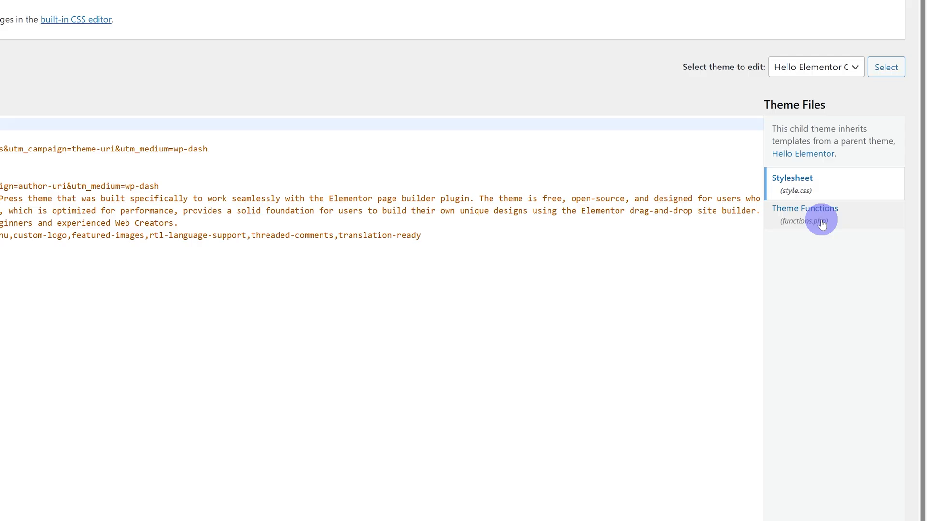
{"action": "scroll", "coordinate": [477, 282], "scroll_direction": "down", "scroll_amount": 3}
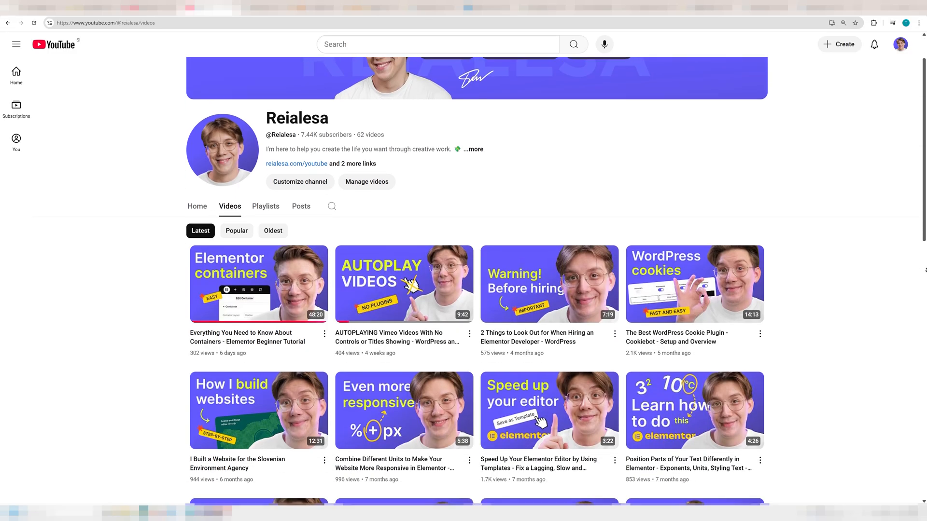
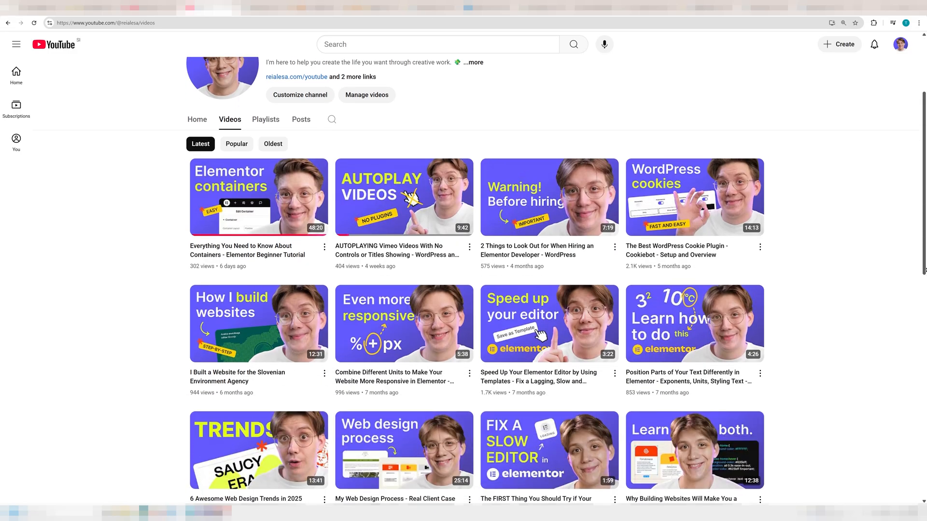
{"action": "scroll", "coordinate": [476, 282], "scroll_direction": "down", "scroll_amount": 1}
{"action": "scroll", "coordinate": [476, 281], "scroll_direction": "down", "scroll_amount": 1}
{"action": "scroll", "coordinate": [477, 282], "scroll_direction": "down", "scroll_amount": 1}
{"action": "scroll", "coordinate": [477, 281], "scroll_direction": "down", "scroll_amount": 1}
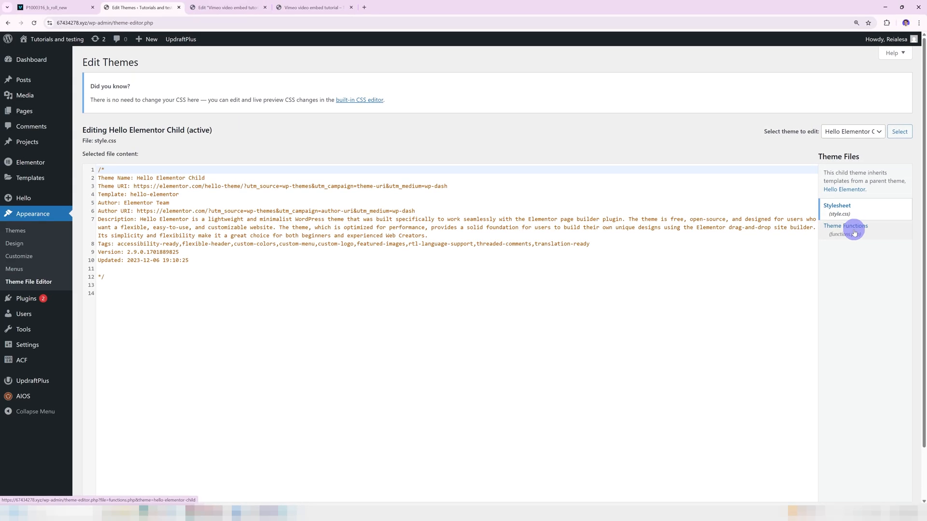
Paste the reialesa_field shortcode code below the existing code in functions.php and update the file
{"action": "left_click", "coordinate": [854, 230]}
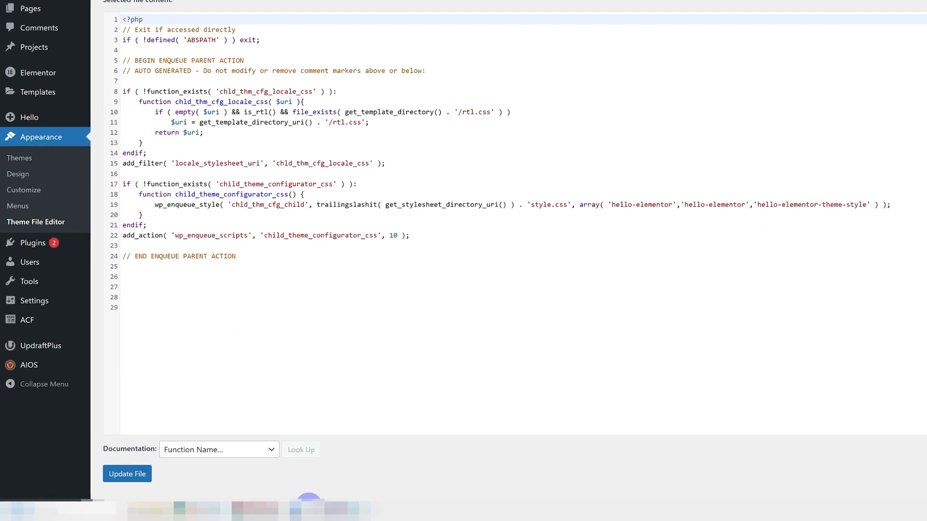
{"action": "key", "text": "alt+Tab"}
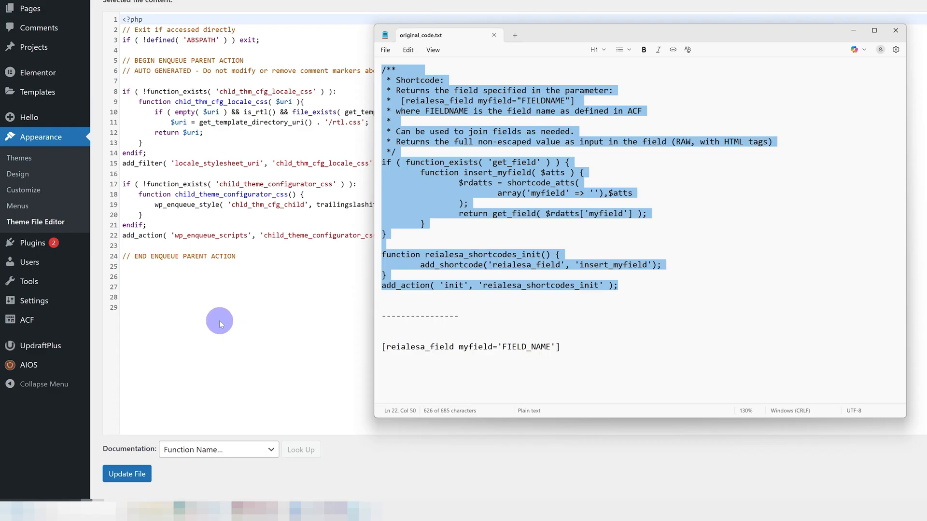
{"action": "left_click", "coordinate": [194, 281]}
{"action": "type", "text": "/**  * Shortcode:  * Returns the field specified in the parameter:  *  [reialesa_field myfield=\"FIELDNAME\"]  * where FIELDNAME is the field name as defined in ACF  *  * Can be used to join fields as needed.  * Returns the full non-escaped value as input in the field (RAW, with HTML tags)  */ if ( function_exists( 'get_field' ) ) {     function insert_myfield( $atts ) {         $rdatts = shortcode_atts(             array('myfield' => ''),$atts         );         return get_field( $rdatts['myfield'] );     } }  function reialesa_shortcodes_init() {     add_shortcode('reialesa_field', 'insert_myfield'); } add_action( 'init', 'reialesa_shortcodes_init' );"}
{"action": "scroll", "coordinate": [192, 295], "scroll_direction": "down", "scroll_amount": 1}
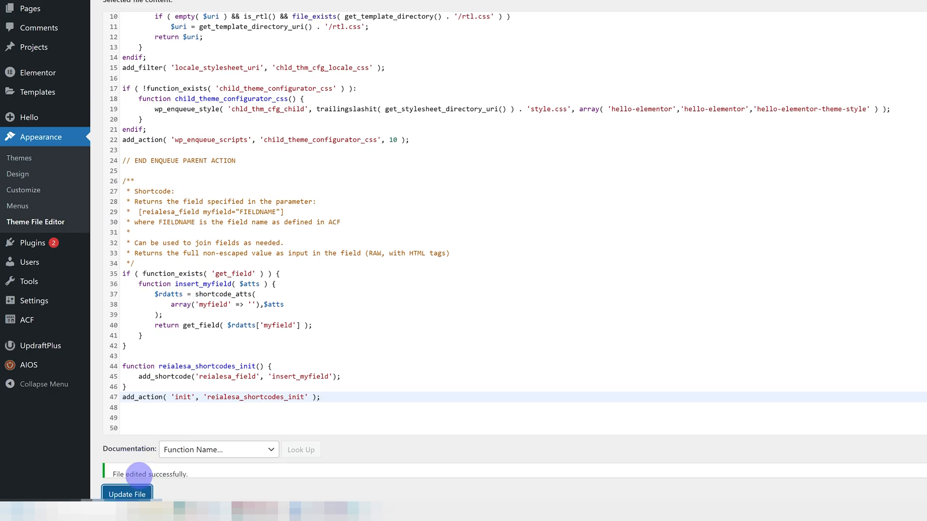
{"action": "left_click", "coordinate": [329, 272]}
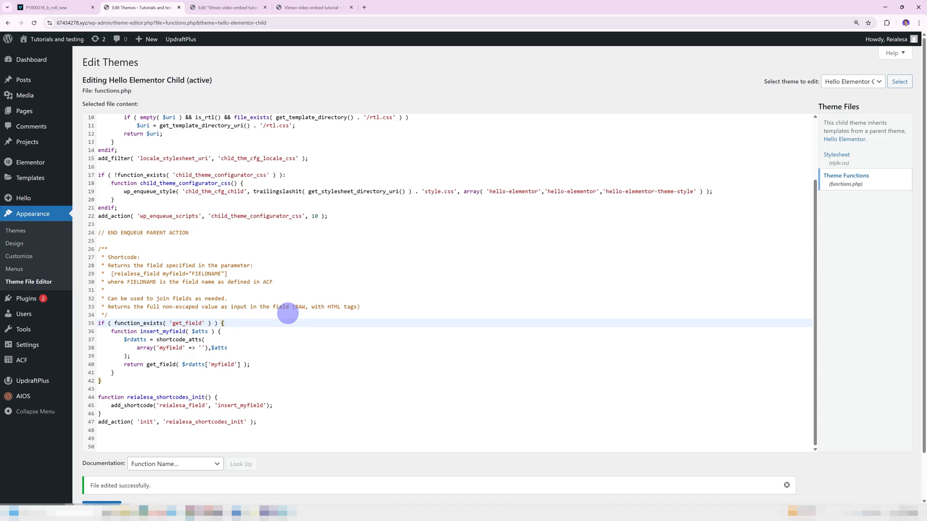
{"action": "left_click", "coordinate": [279, 9]}
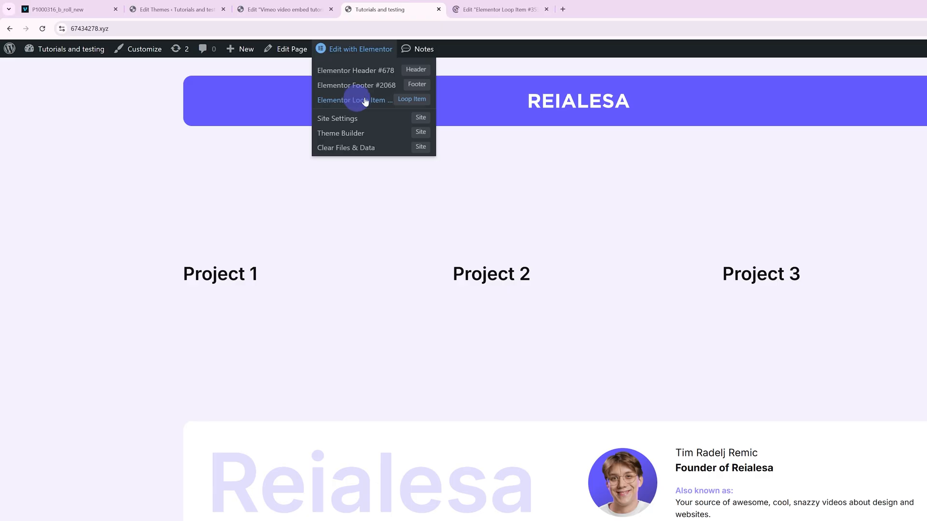
Place an HTML widget into the loop item container under the Post Title element
{"action": "left_click", "coordinate": [482, 9]}
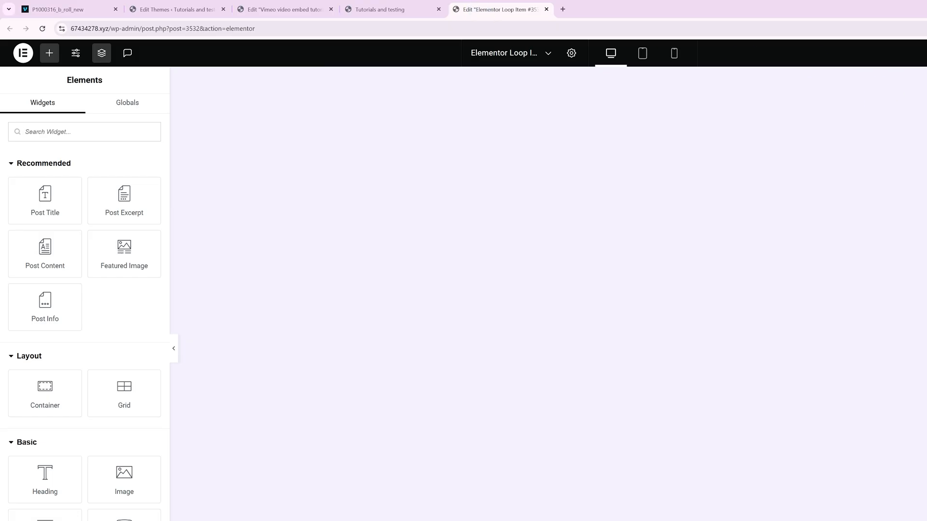
{"action": "left_click", "coordinate": [706, 160]}
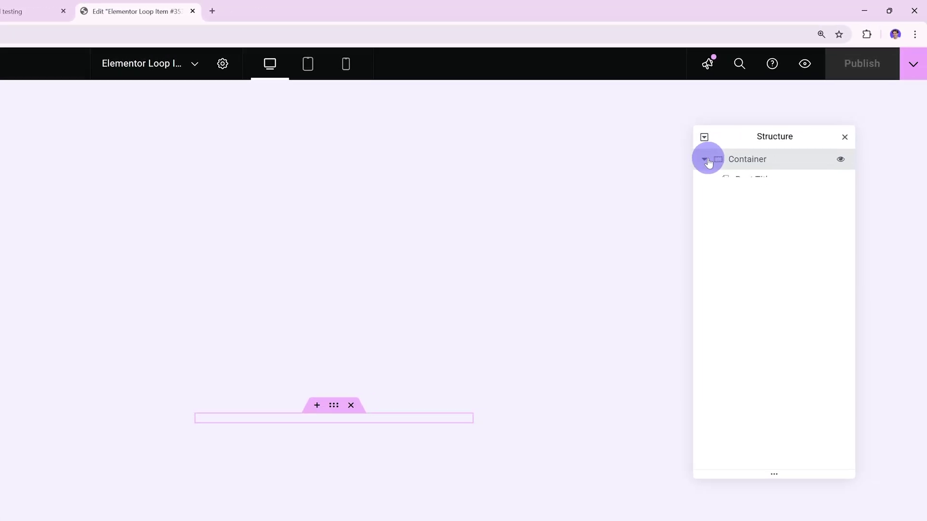
{"action": "left_click", "coordinate": [740, 181]}
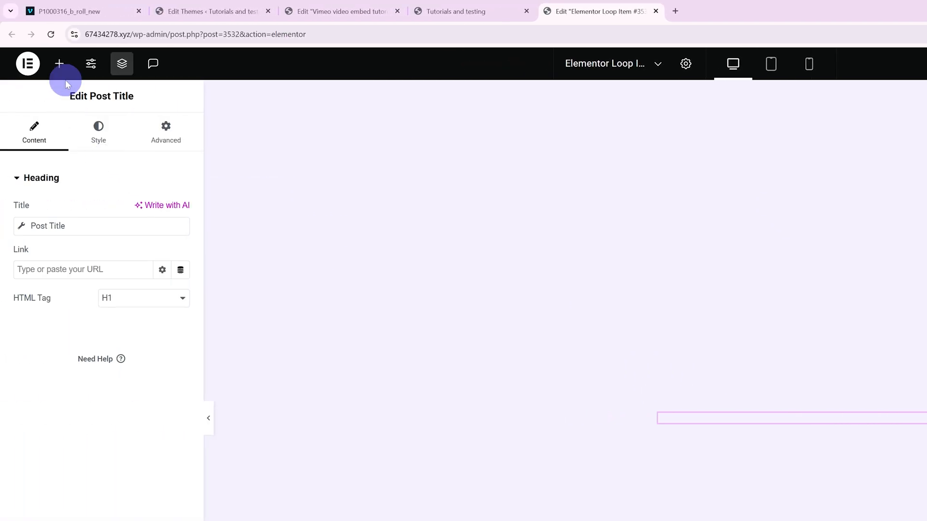
{"action": "left_click", "coordinate": [64, 75]}
{"action": "type", "text": "ht"}
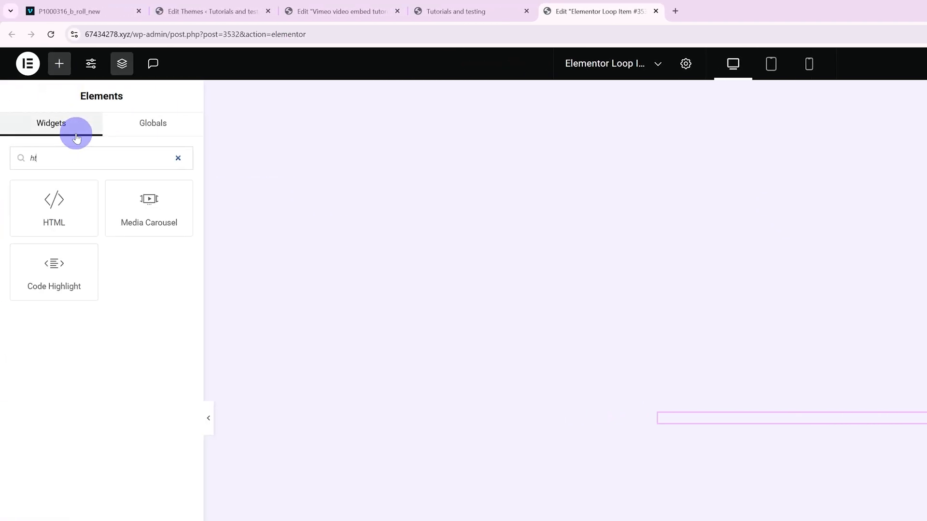
{"action": "type", "text": "m"}
{"action": "left_click_drag", "start_coordinate": [66, 203], "coordinate": [709, 398]}
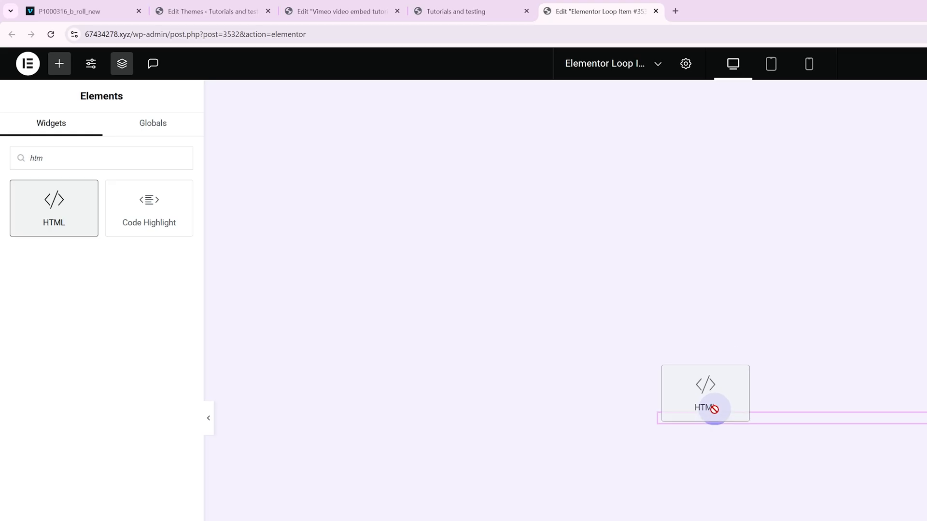
{"action": "left_click_drag", "start_coordinate": [710, 399], "coordinate": [713, 413]}
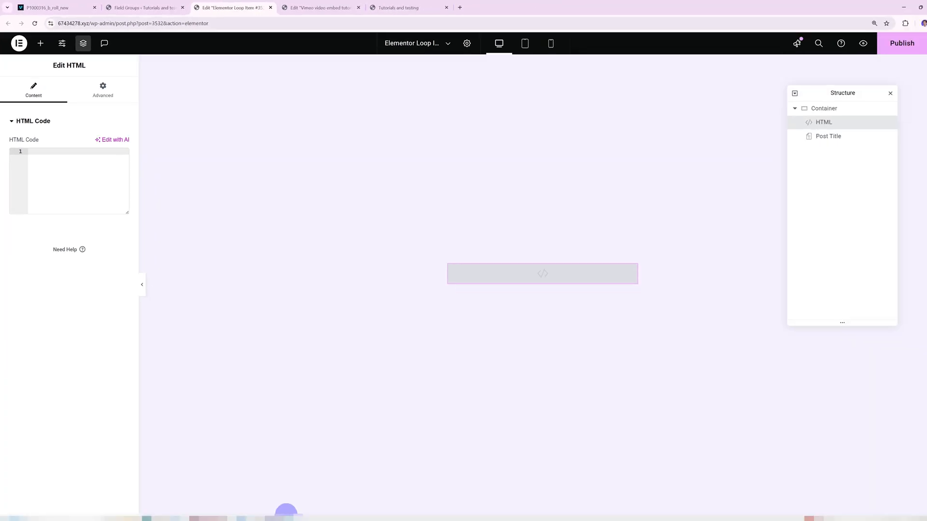
Paste the reialesa_field shortcode into the widget's HTML code and select the FIELD_NAME placeholder
{"action": "left_click", "coordinate": [287, 496]}
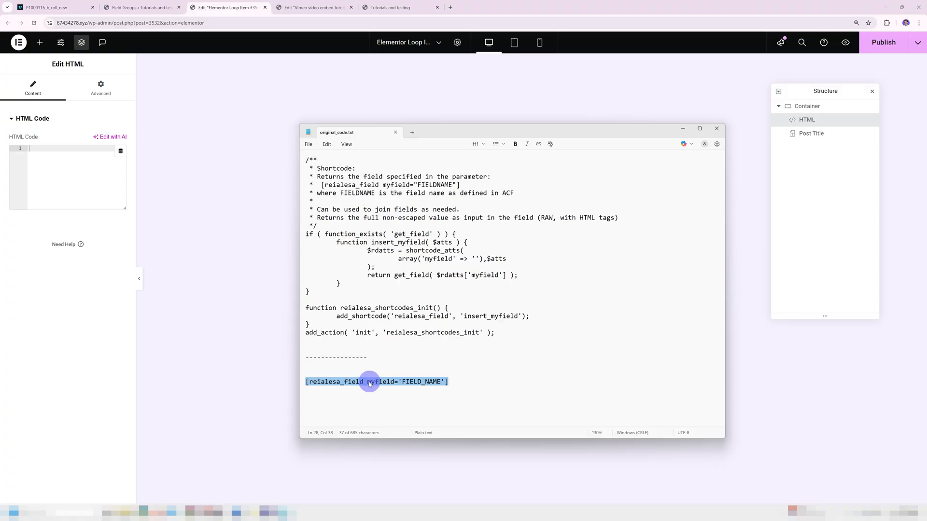
{"action": "left_click", "coordinate": [91, 224]}
{"action": "type", "text": "[reialesa_field myfield='FIELD_NAME']"}
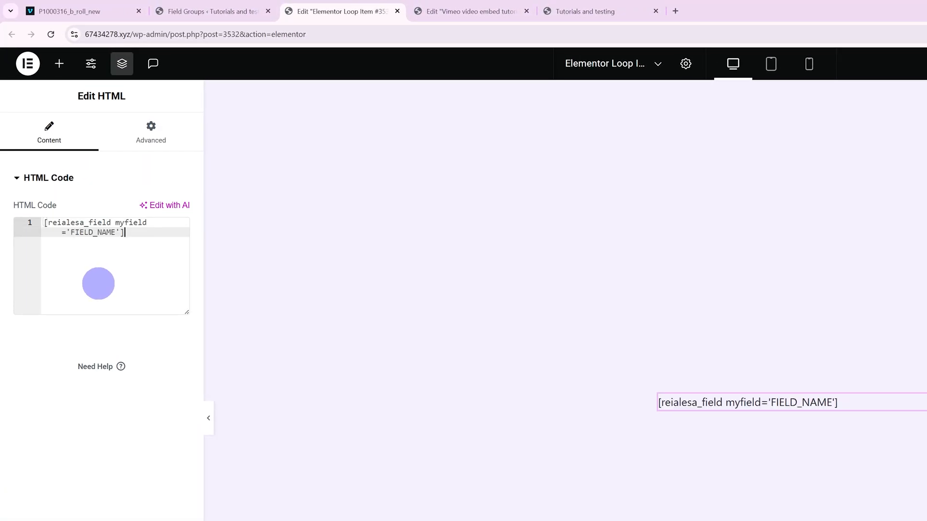
{"action": "double_click", "coordinate": [102, 232]}
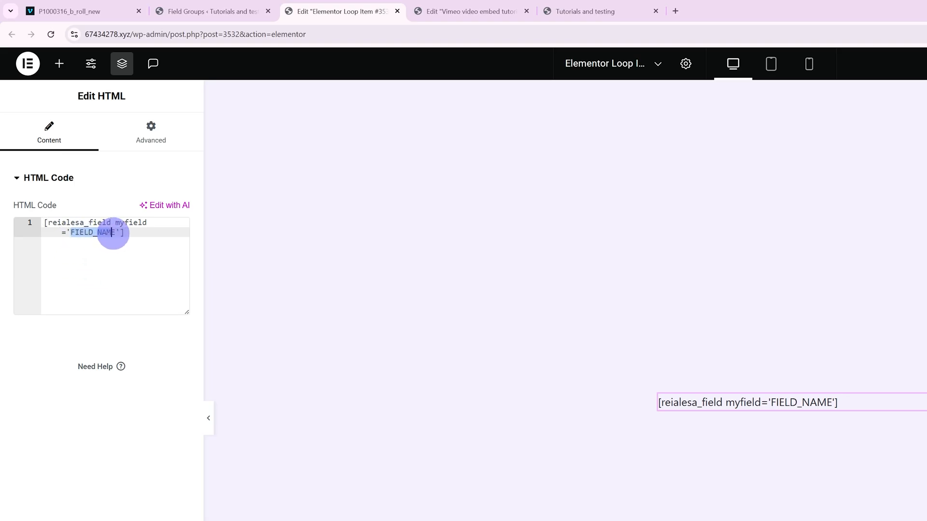
{"action": "left_click_drag", "start_coordinate": [113, 232], "coordinate": [141, 232]}
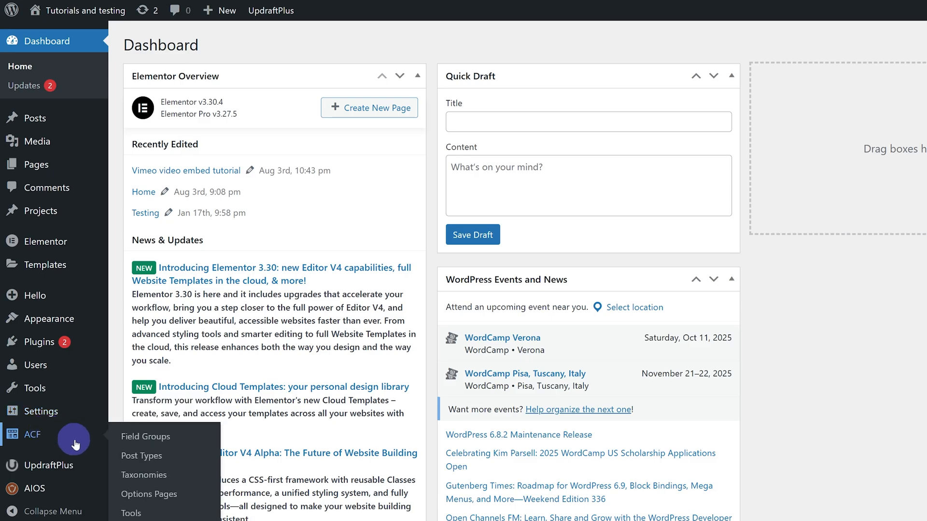
Copy the video_embed_code field name from the Project Data group's Video embed code field
{"action": "left_click", "coordinate": [145, 437]}
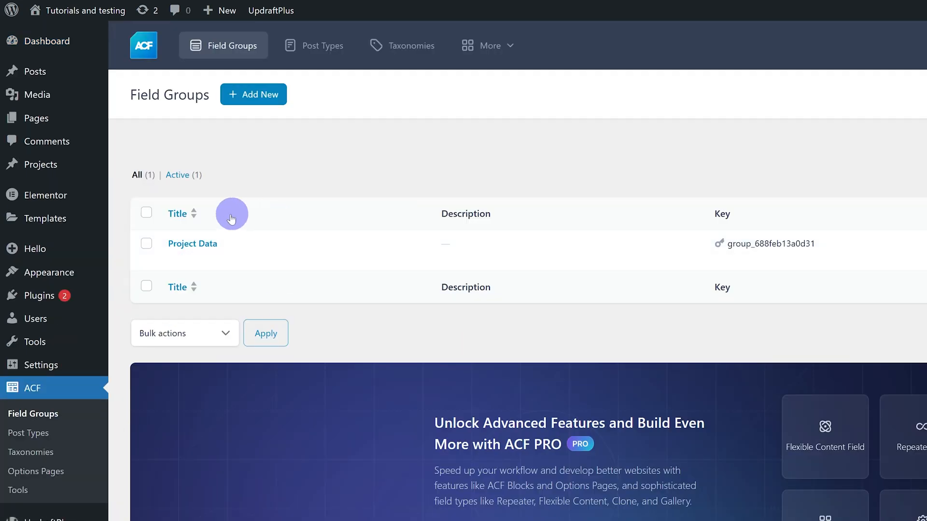
{"action": "left_click", "coordinate": [205, 245]}
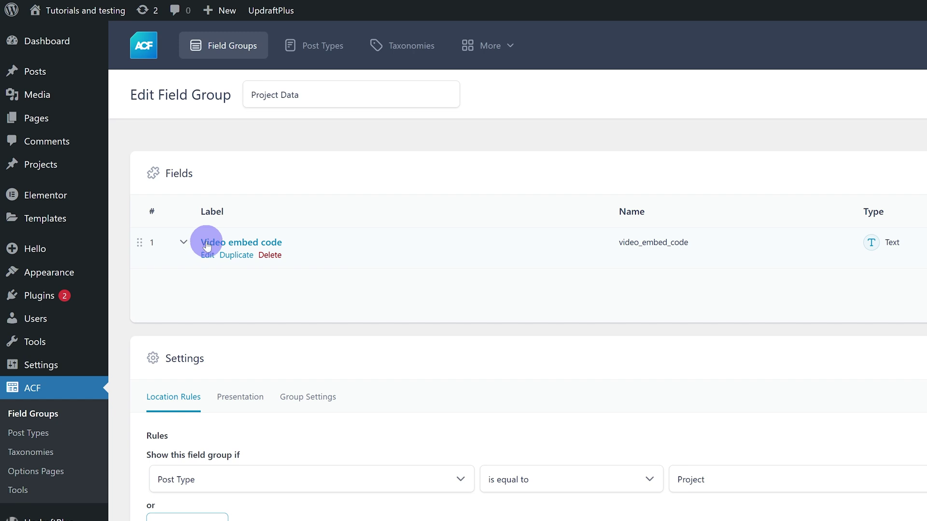
{"action": "left_click", "coordinate": [244, 243]}
{"action": "scroll", "coordinate": [245, 245], "scroll_direction": "down", "scroll_amount": 3}
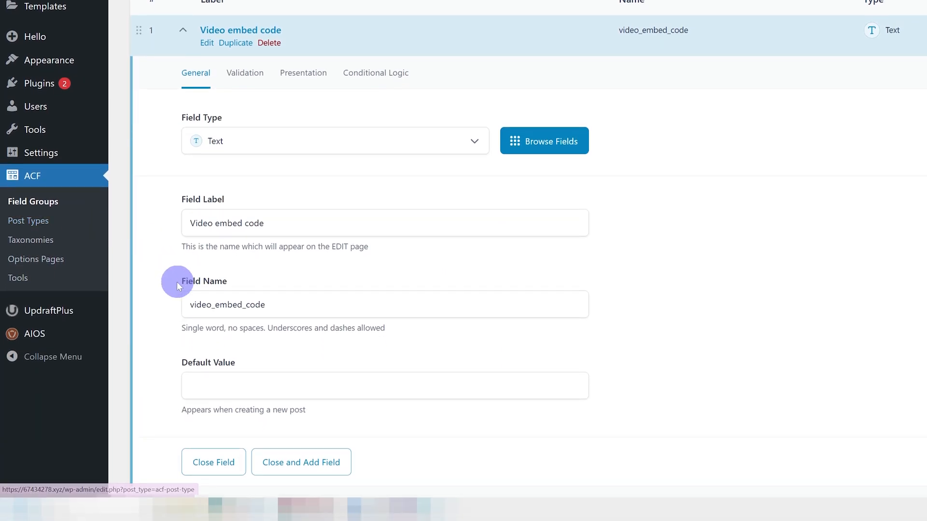
{"action": "left_click_drag", "start_coordinate": [189, 305], "coordinate": [273, 308]}
{"action": "key", "text": "ctrl+c"}
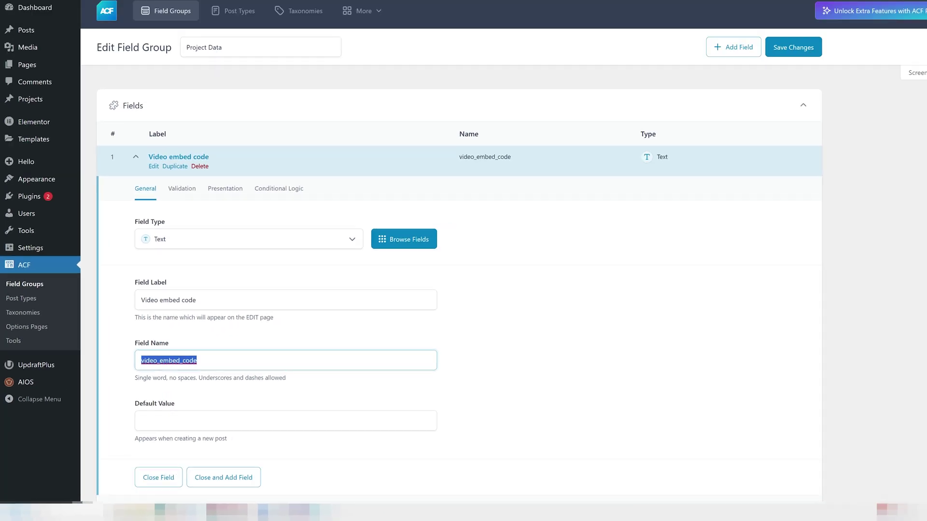
{"action": "left_click", "coordinate": [228, 8]}
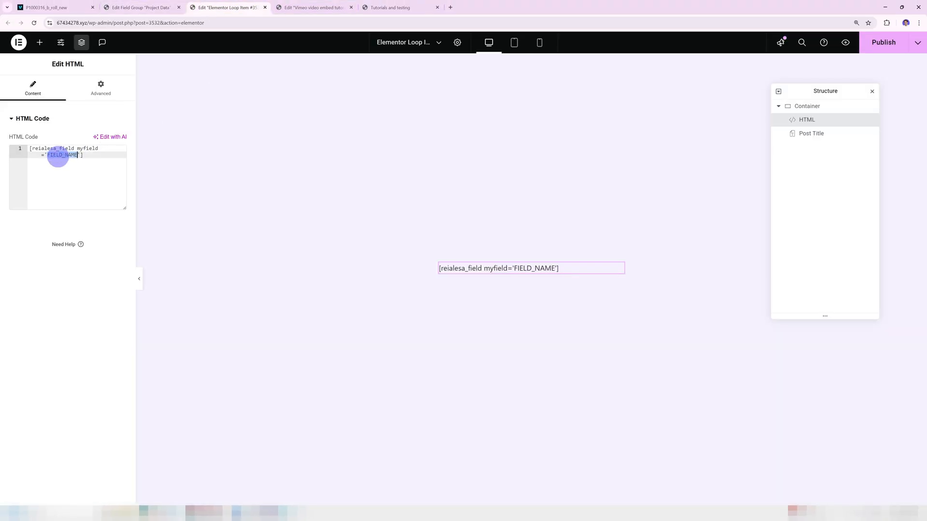
Replace the FIELD_NAME placeholder in the shortcode with video_embed_code
{"action": "left_click_drag", "start_coordinate": [73, 229], "coordinate": [110, 232]}
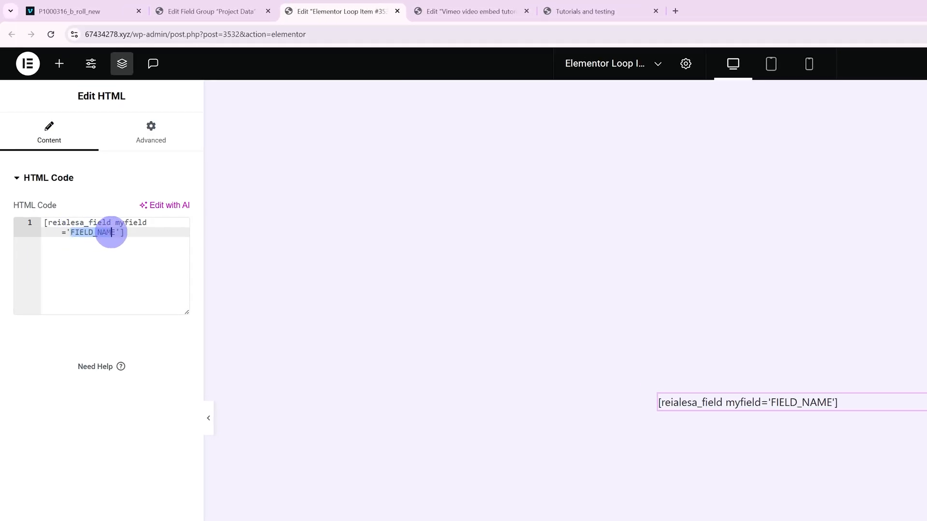
{"action": "key", "text": "ctrl+v"}
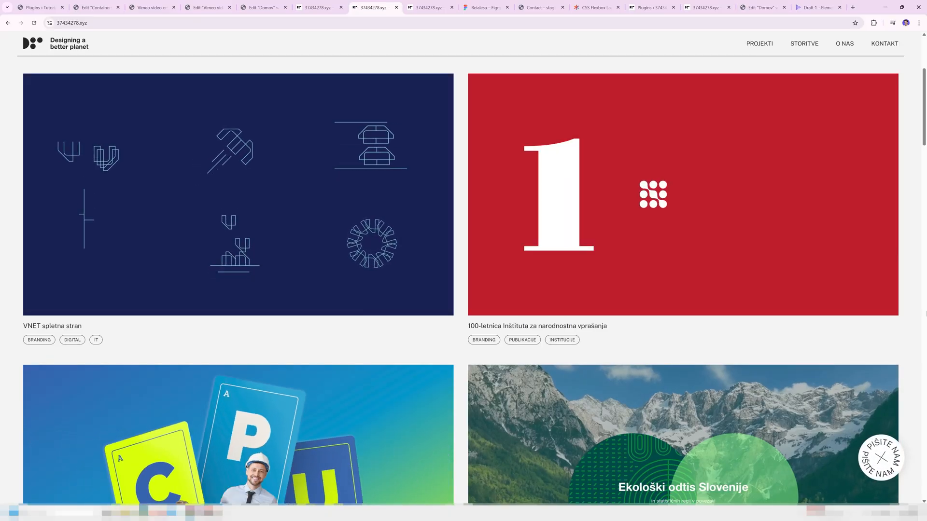
{"action": "scroll", "coordinate": [925, 311], "scroll_direction": "down", "scroll_amount": 1}
{"action": "scroll", "coordinate": [925, 327], "scroll_direction": "down", "scroll_amount": 1}
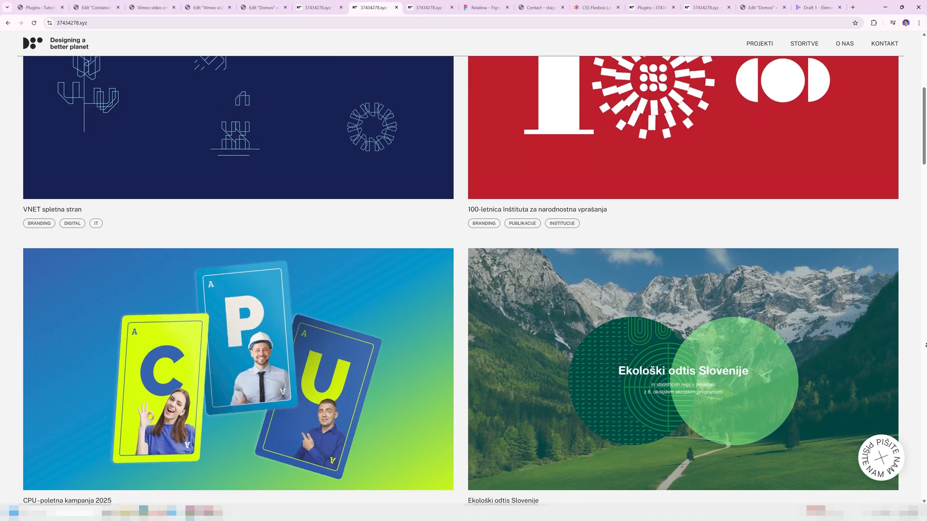
{"action": "scroll", "coordinate": [925, 345], "scroll_direction": "down", "scroll_amount": 1}
{"action": "scroll", "coordinate": [925, 346], "scroll_direction": "down", "scroll_amount": 1}
{"action": "scroll", "coordinate": [925, 345], "scroll_direction": "down", "scroll_amount": 1}
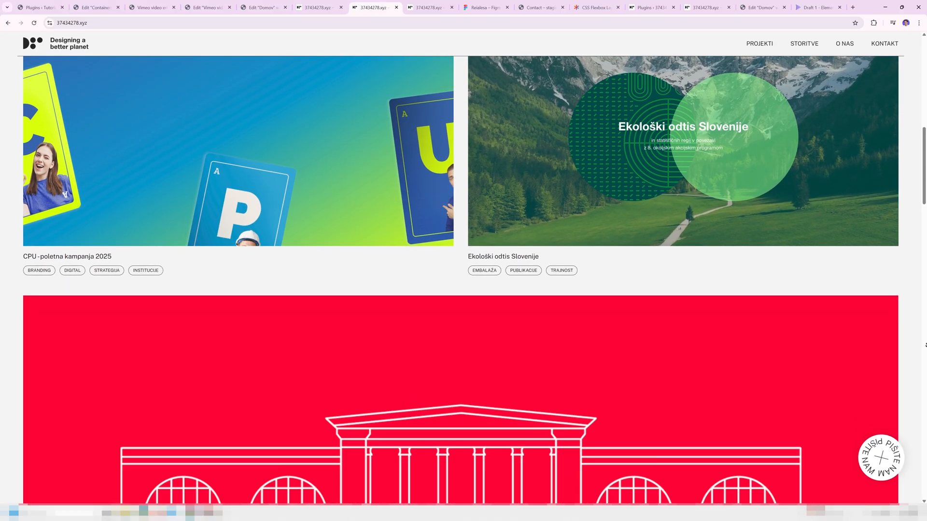
{"action": "scroll", "coordinate": [925, 346], "scroll_direction": "down", "scroll_amount": 1}
{"action": "scroll", "coordinate": [926, 345], "scroll_direction": "down", "scroll_amount": 1}
{"action": "scroll", "coordinate": [925, 346], "scroll_direction": "down", "scroll_amount": 1}
{"action": "scroll", "coordinate": [926, 345], "scroll_direction": "down", "scroll_amount": 1}
{"action": "scroll", "coordinate": [925, 345], "scroll_direction": "down", "scroll_amount": 1}
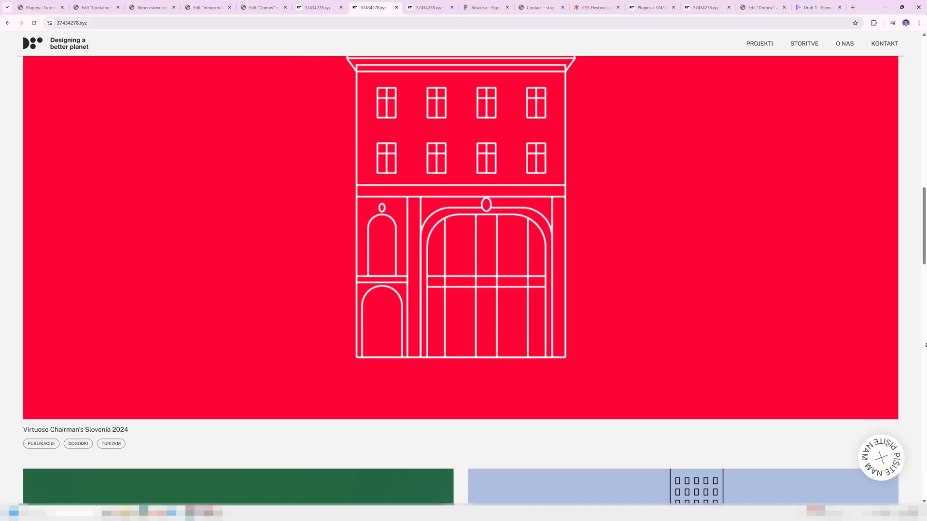
{"action": "scroll", "coordinate": [926, 346], "scroll_direction": "down", "scroll_amount": 1}
{"action": "scroll", "coordinate": [926, 346], "scroll_direction": "down", "scroll_amount": 1}
{"action": "scroll", "coordinate": [925, 345], "scroll_direction": "down", "scroll_amount": 1}
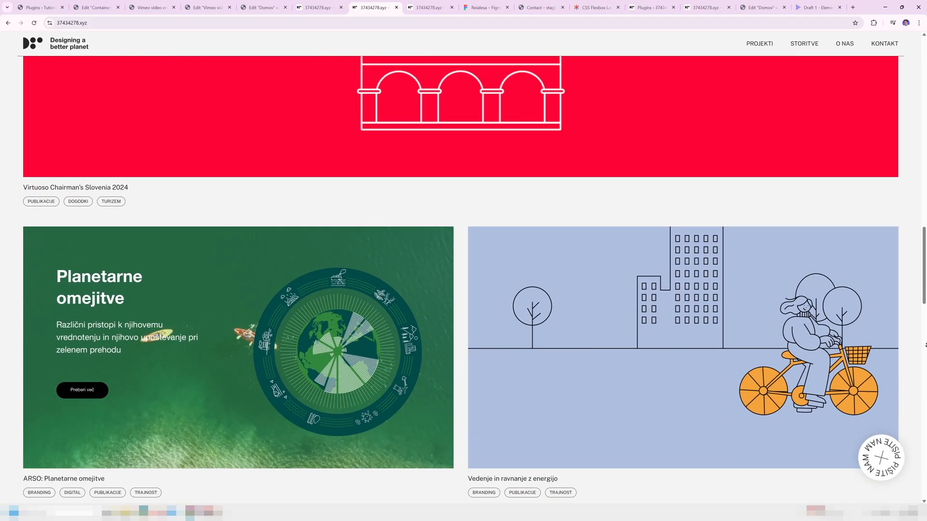
{"action": "scroll", "coordinate": [924, 345], "scroll_direction": "down", "scroll_amount": 1}
{"action": "scroll", "coordinate": [926, 333], "scroll_direction": "down", "scroll_amount": 1}
{"action": "scroll", "coordinate": [925, 333], "scroll_direction": "down", "scroll_amount": 1}
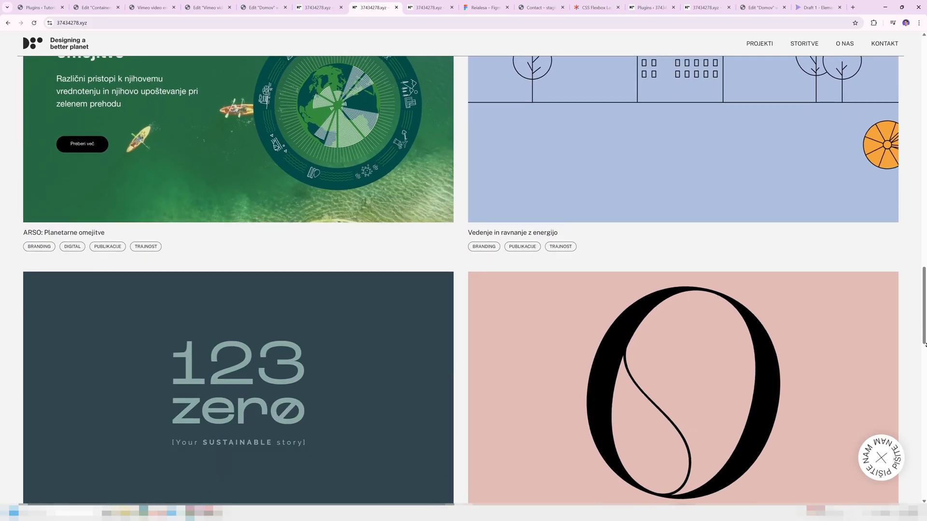
{"action": "scroll", "coordinate": [925, 340], "scroll_direction": "down", "scroll_amount": 1}
{"action": "scroll", "coordinate": [925, 348], "scroll_direction": "down", "scroll_amount": 1}
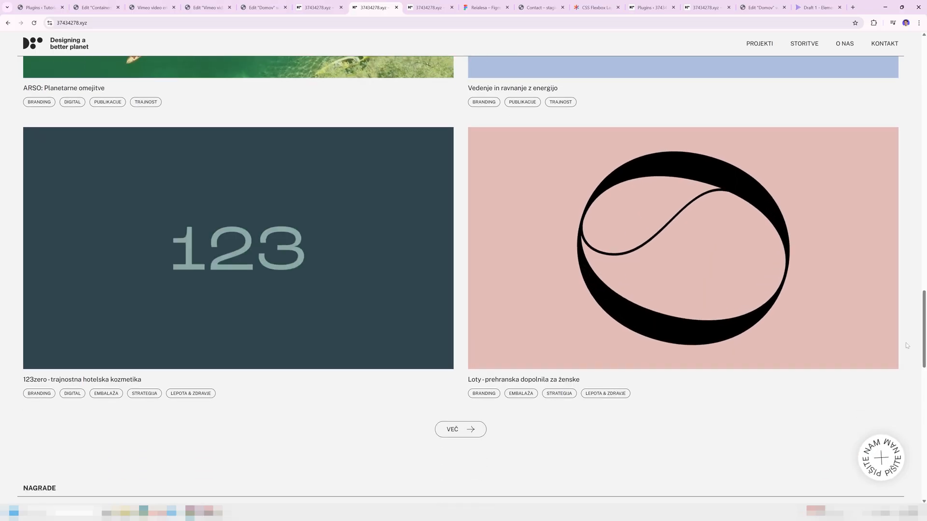